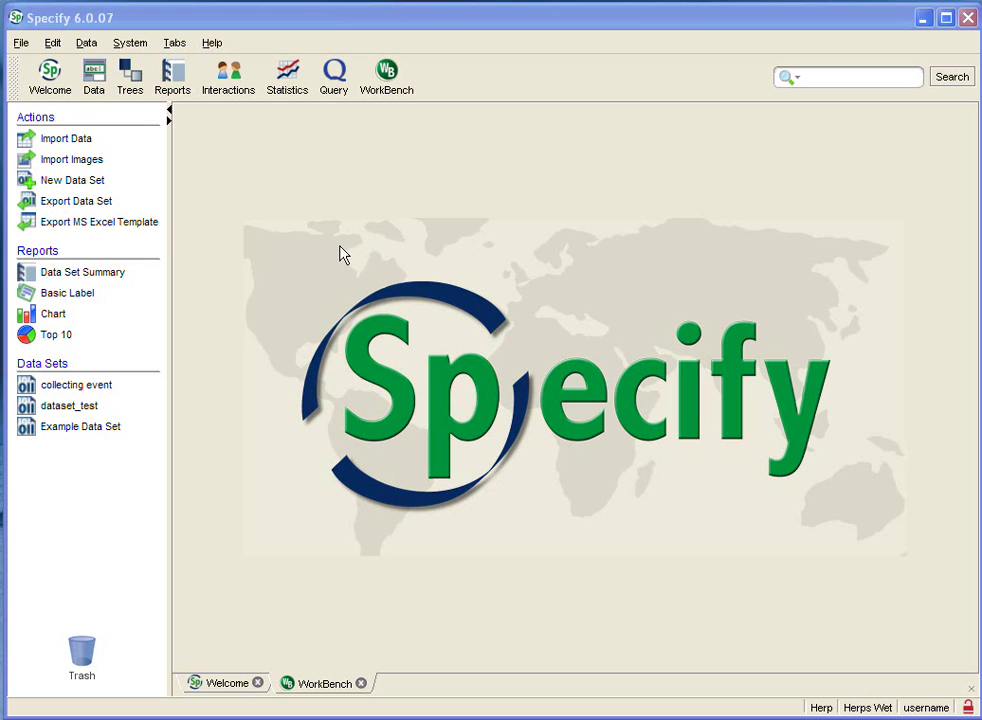
Open the Example Data Set and switch it from Grid to single-record Form view
double_click(62, 430)
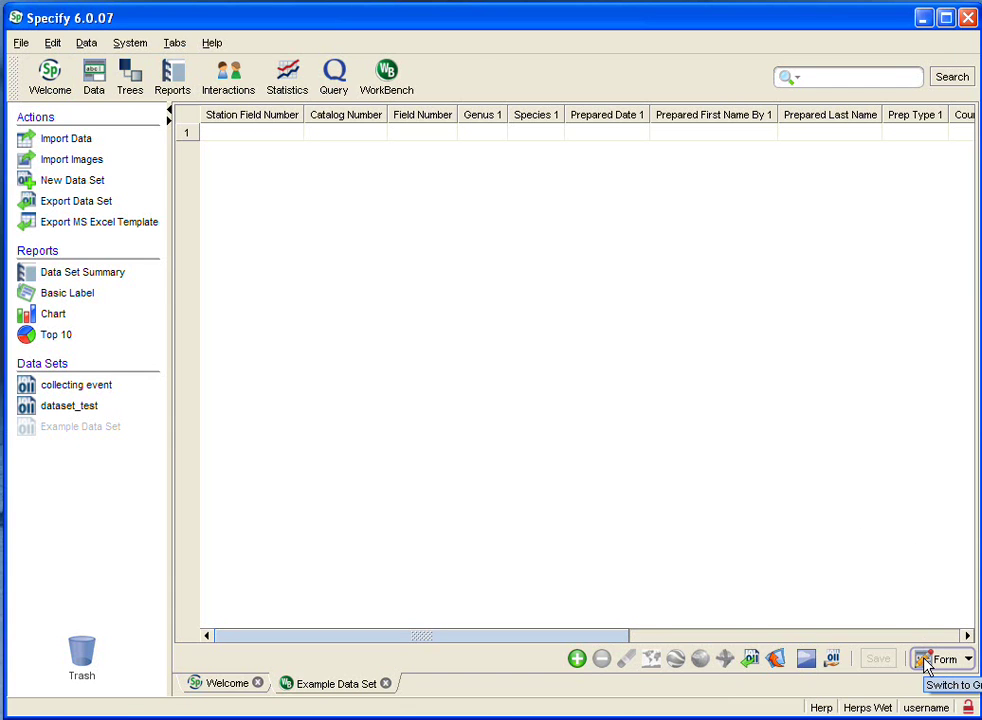
left_click(925, 662)
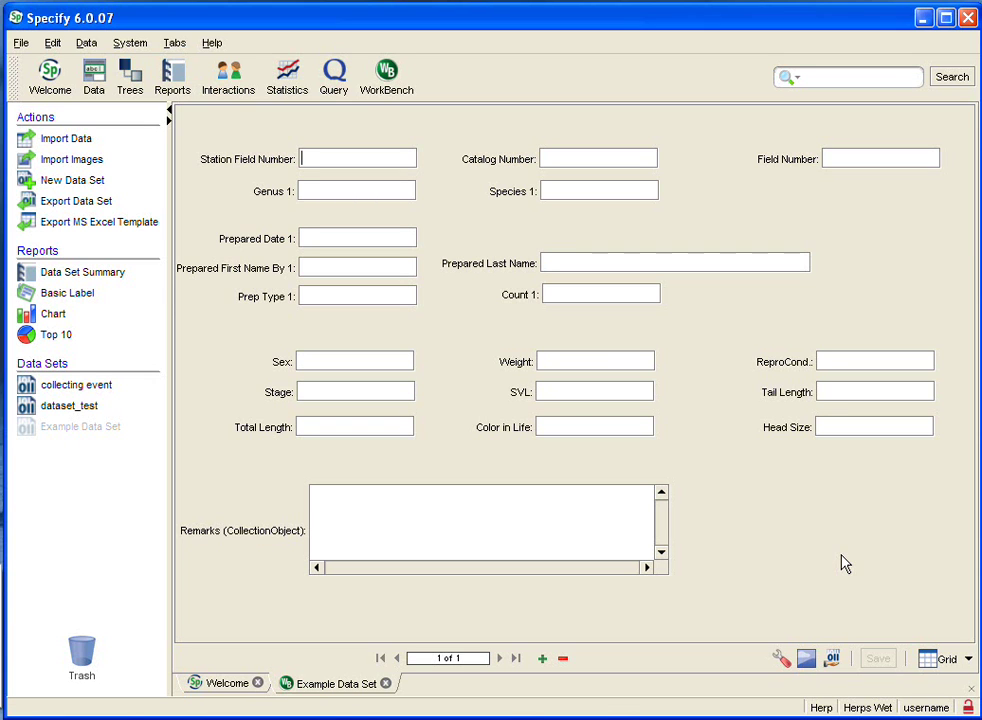
Enter 12 as Station Field Number and 'unique' as Catalog Number
type("12")
key("Tab")
type("uniqu")
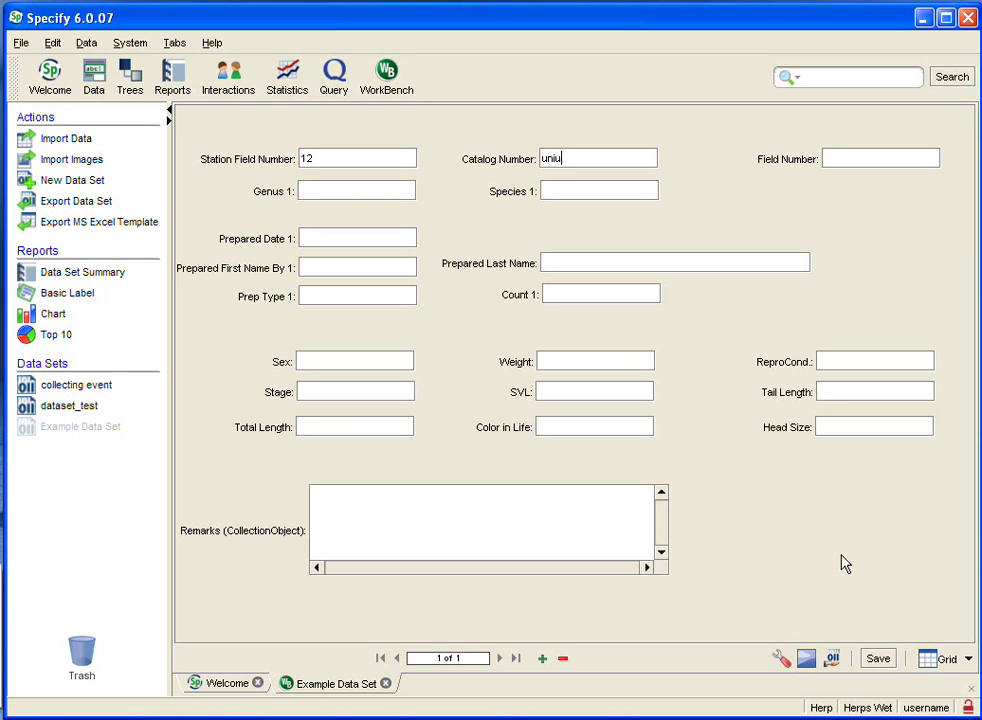
key("BackSpace")
type("que")
Copy 'unique' from Catalog Number into the Field Number field
left_click_drag(576, 158, 504, 162)
key("ctrl+c")
left_click(834, 155)
key("ctrl+v")
left_click(333, 190)
Skip Genus and Species, then enter the preparer's first and last name in the Prepared By 1 fields
key("Tab")
key("Tab")
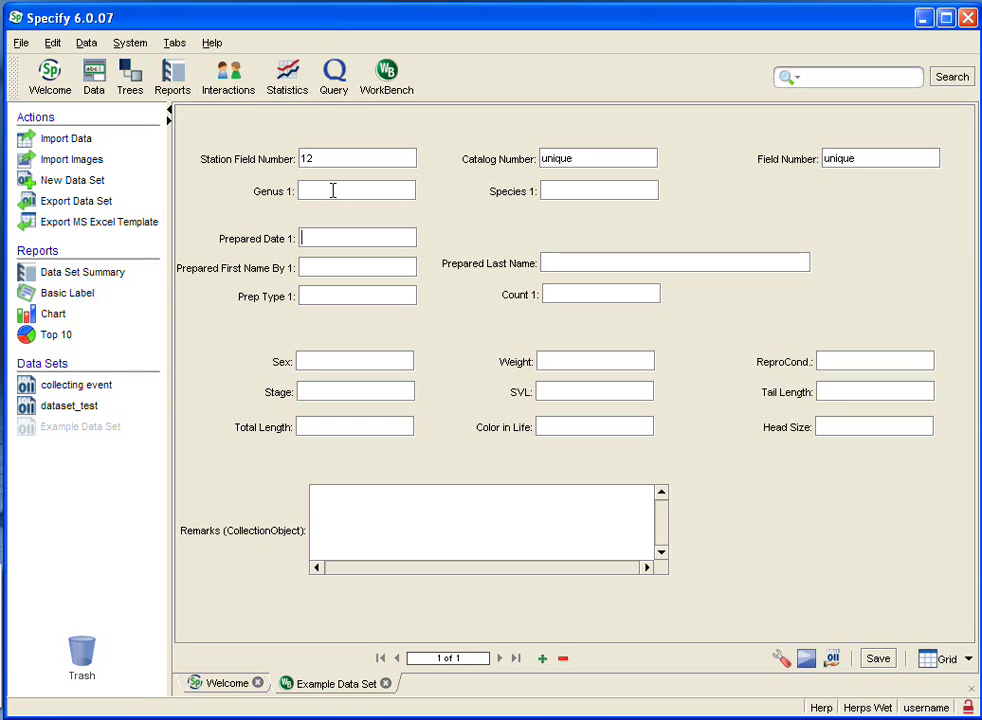
key("Tab")
type("Joe")
key("Tab")
type("Smith")
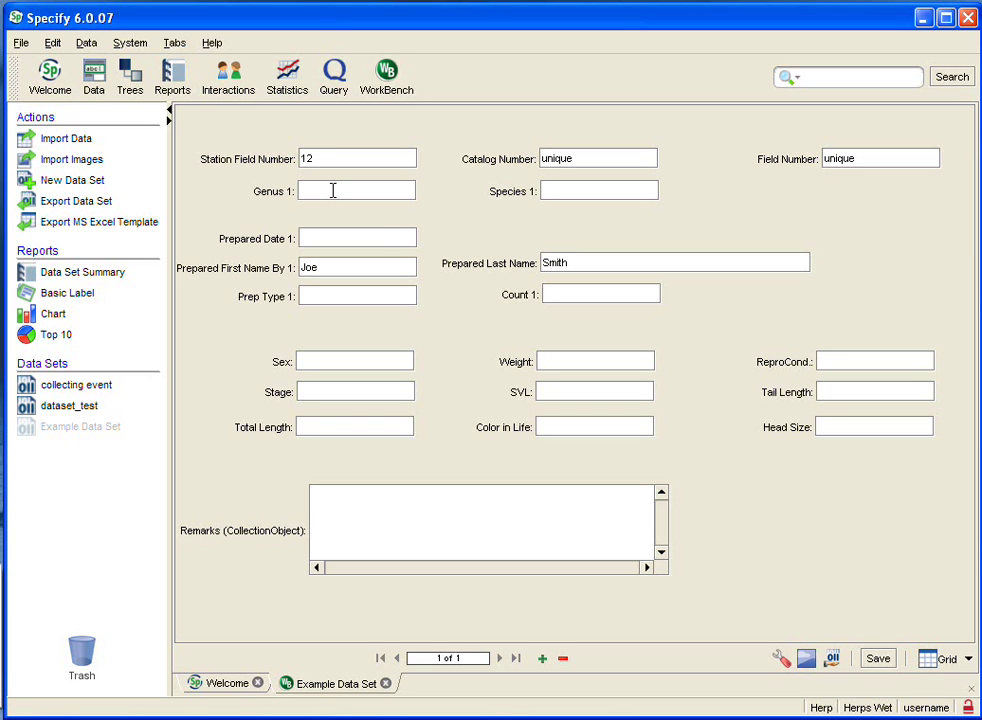
key("Tab")
Set Prep Type 1 to 's' and enter 'unique' in Count 1, Sex, Weight and ReproCond
type("s")
type("unique")
key("Tab")
type("unique")
key("Tab")
type("unique")
key("Tab")
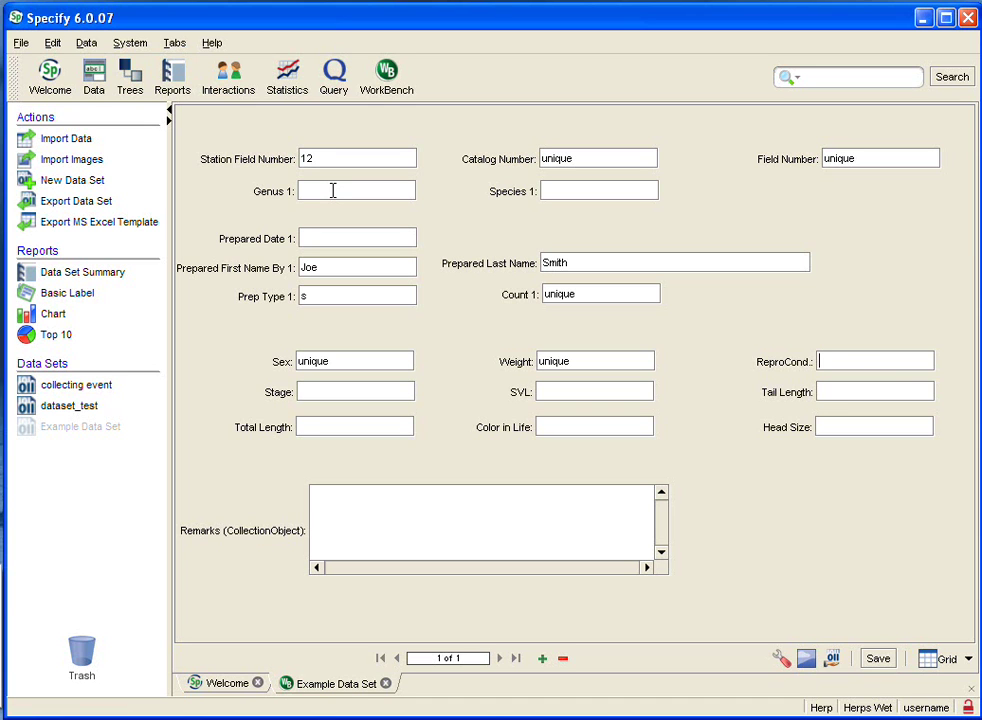
type("unique")
Fill Stage, SVL, the length fields, Color in Life and Head Size with 'unique'
key("Tab")
type("unique")
key("Tab")
type("unique")
key("Tab")
type("unique")
key("Tab")
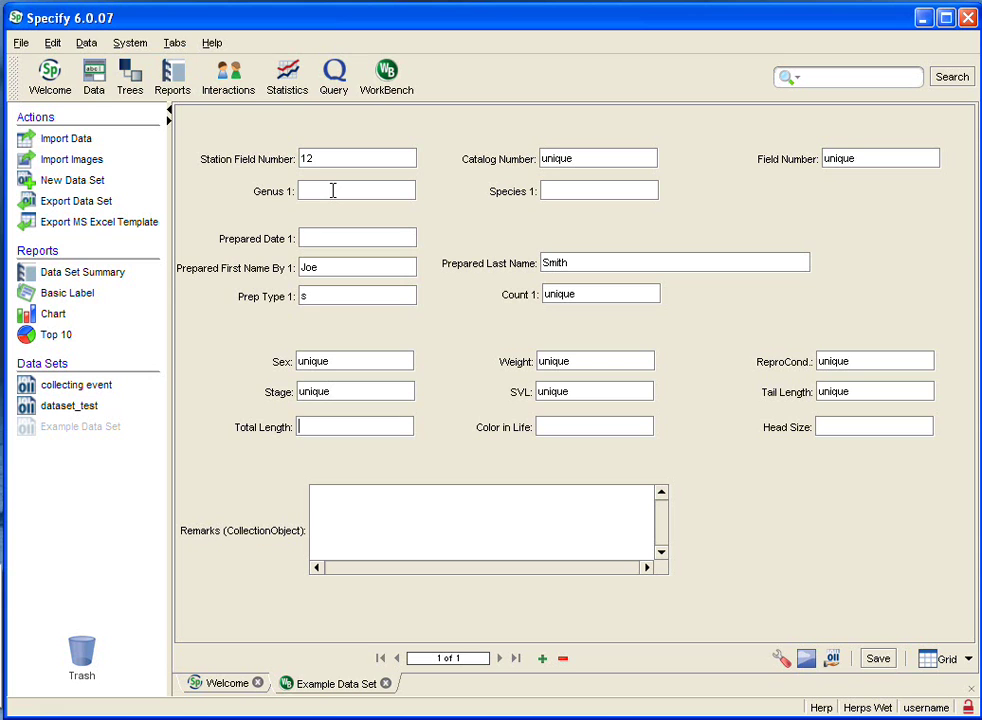
type("unique")
key("Tab")
type("unique")
key("Tab")
type("unique")
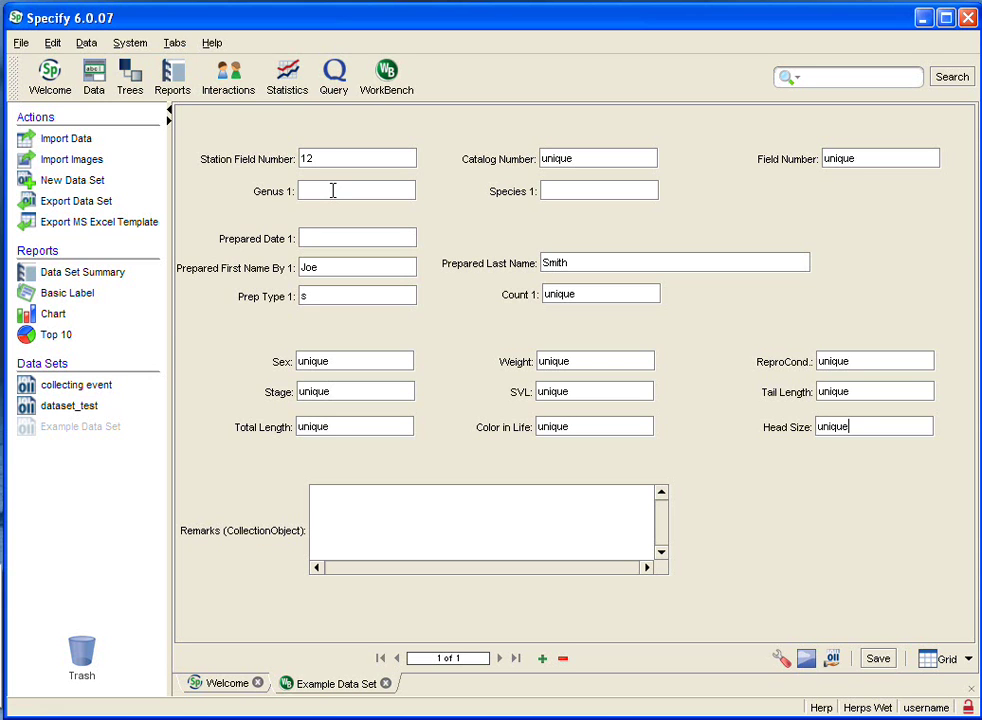
Enable Carry Forward for Station Field Number, Prepared First Name By1 and Prepared Last Name By1
left_click(833, 660)
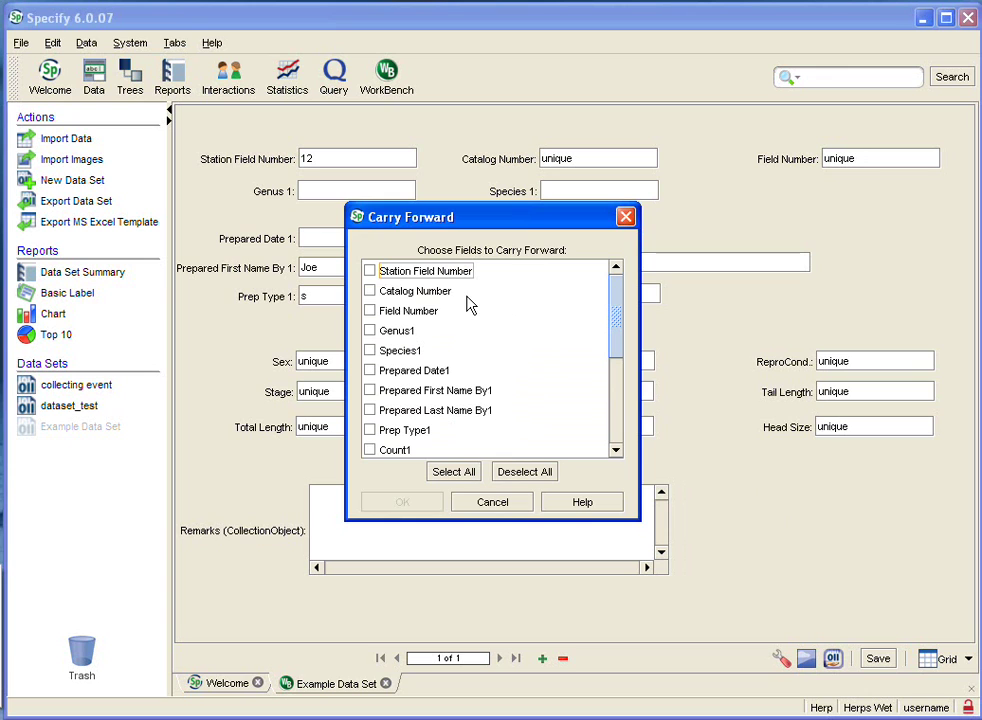
left_click(370, 272)
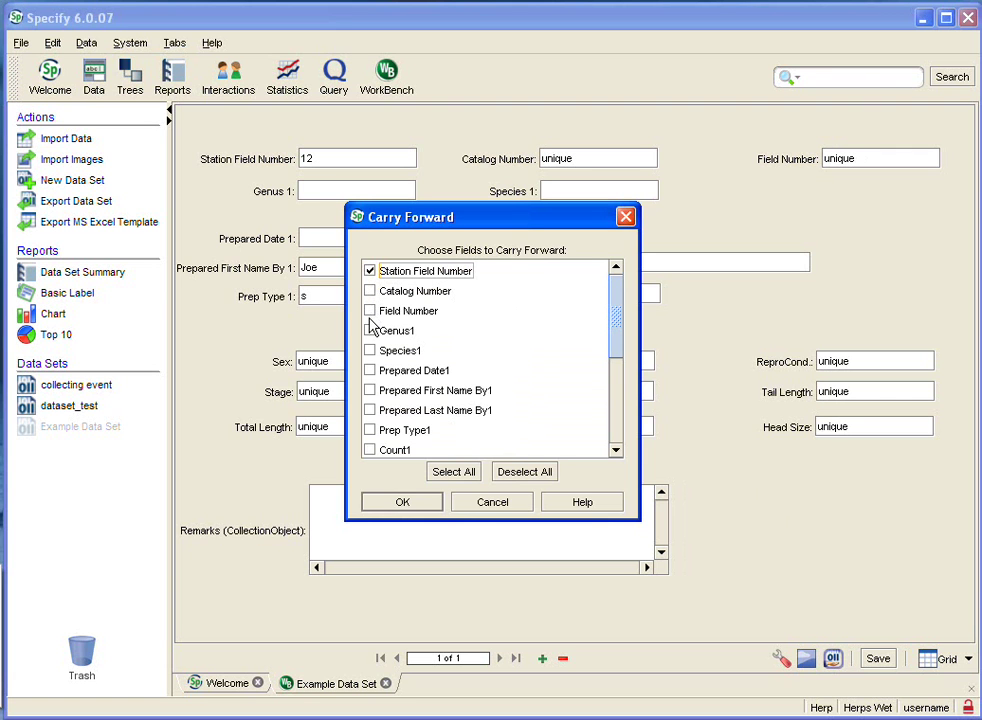
left_click_drag(390, 224, 557, 237)
left_click_drag(660, 268, 385, 336)
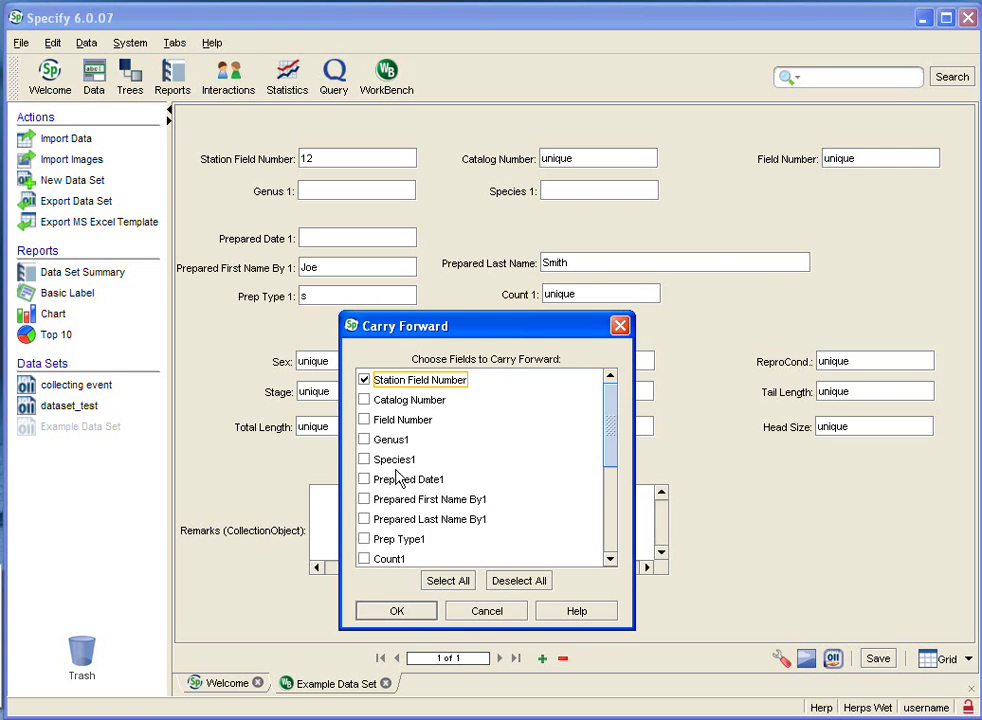
left_click(364, 501)
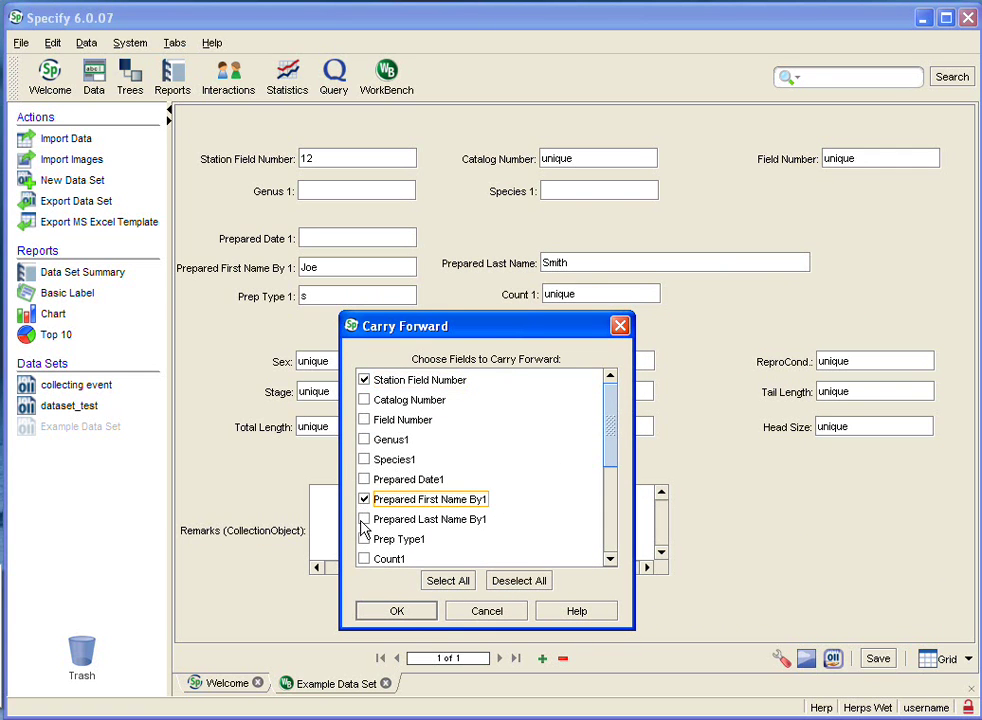
left_click(366, 520)
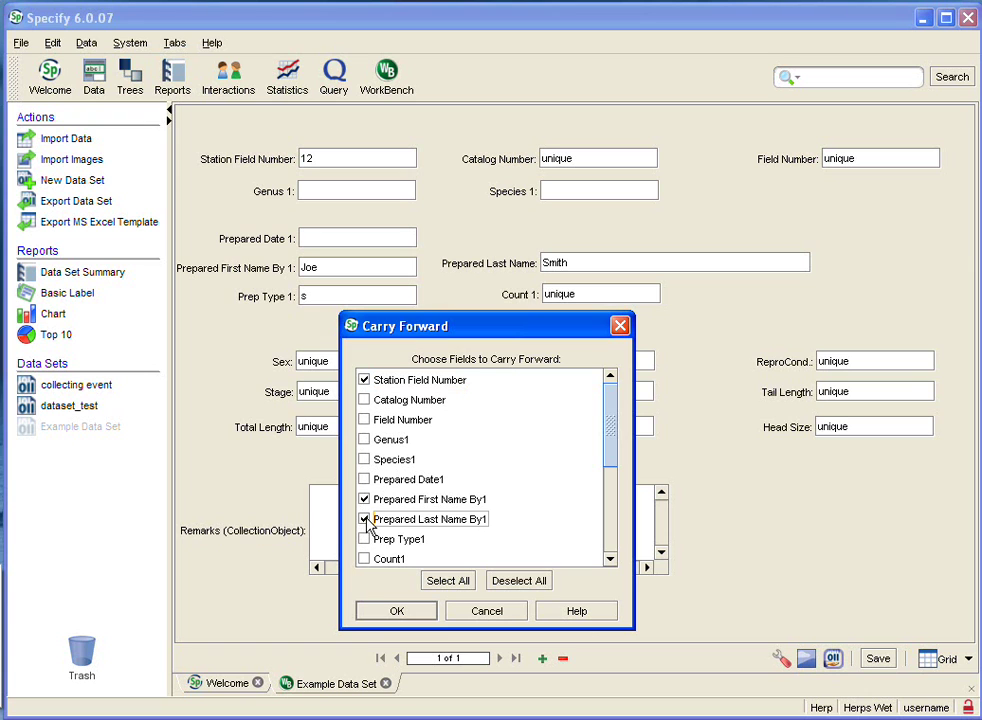
left_click(398, 612)
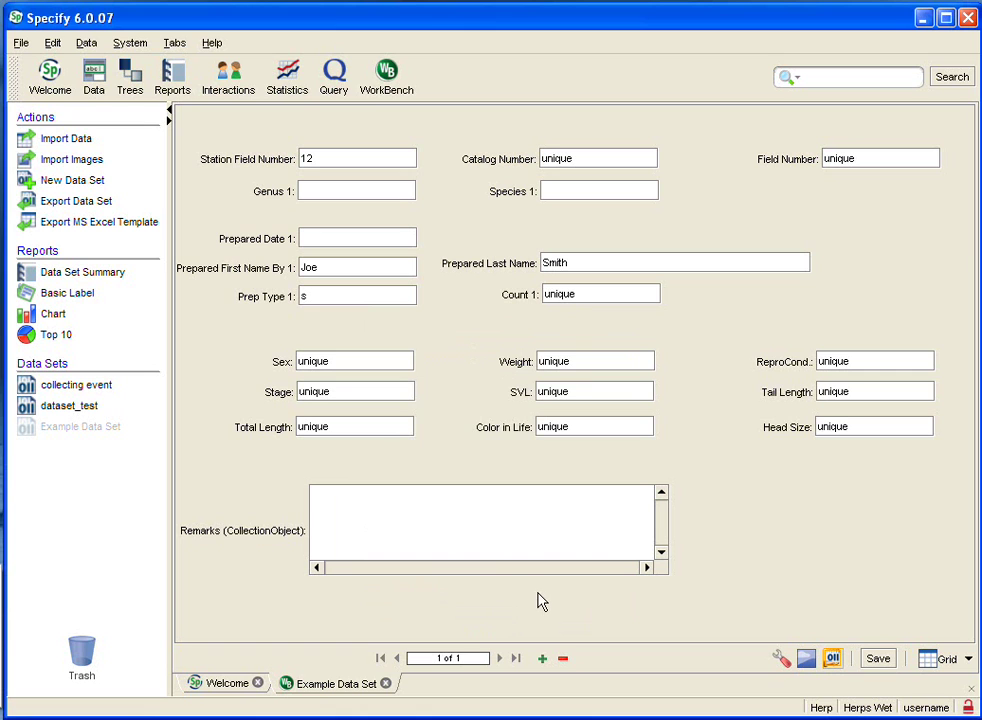
Add new records until the counter reads 10 of 10, entering 's' and 'a' in Prep Type 1 along the way
left_click(543, 659)
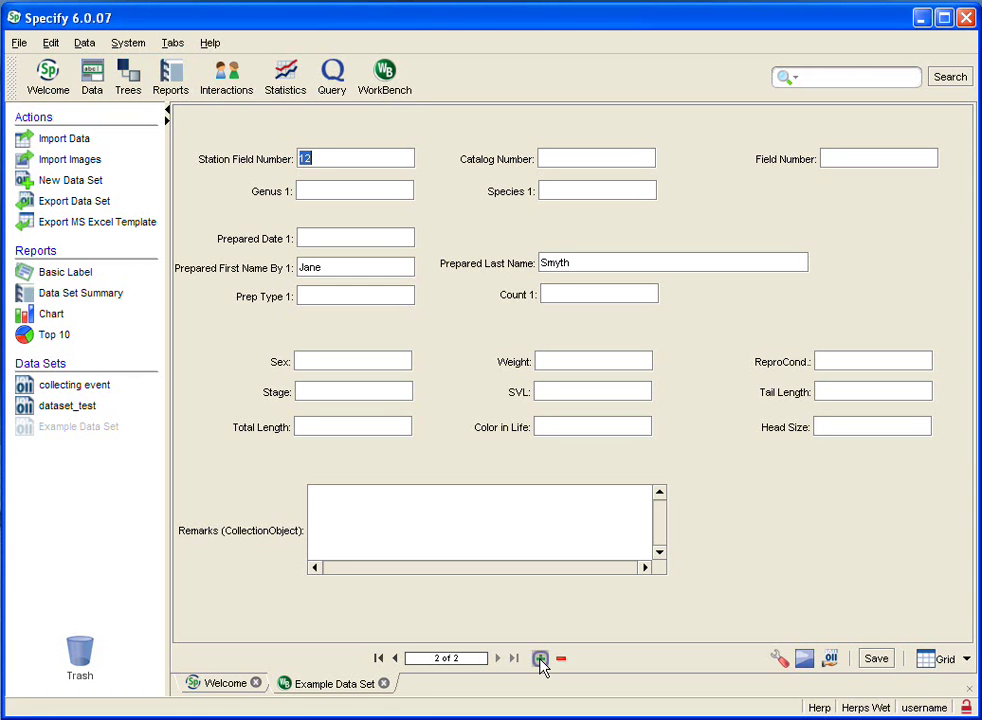
left_click(540, 658)
left_click(315, 297)
type("s")
left_click(540, 658)
left_click(540, 658)
left_click(328, 296)
type("a")
left_click(540, 658)
left_click(540, 658)
left_click(540, 658)
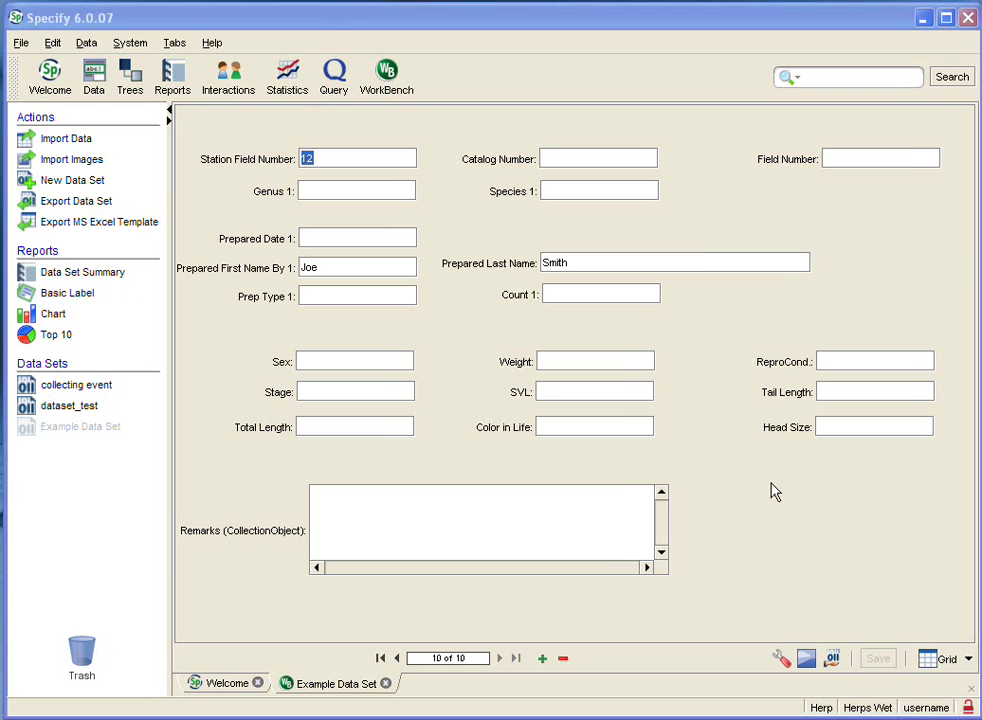